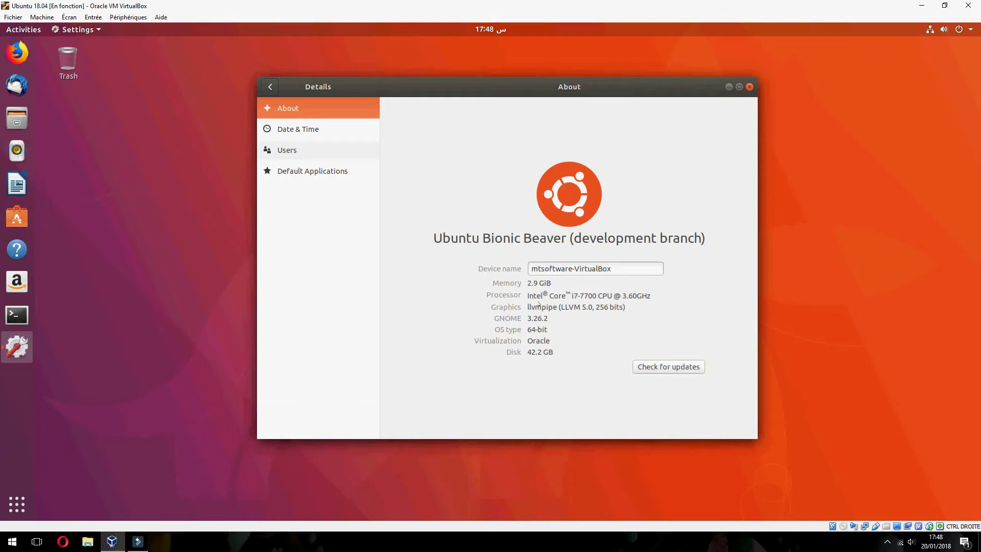
- Close the Settings 'About' window to leave the empty Ubuntu 18.04 desktop
left_click(749, 87)
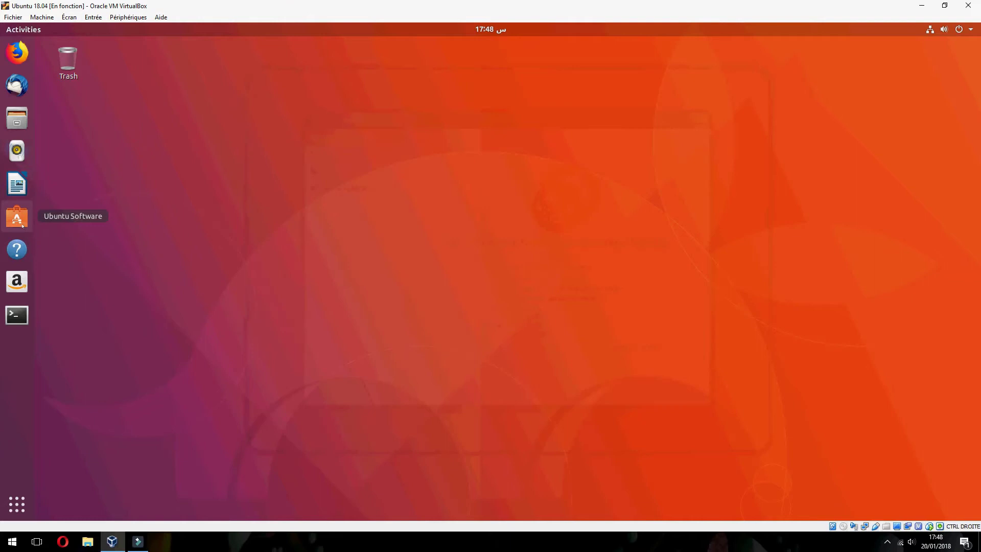
- Open Ubuntu Software and search the store for 'slack', retyping it as 'slac'
left_click(22, 226)
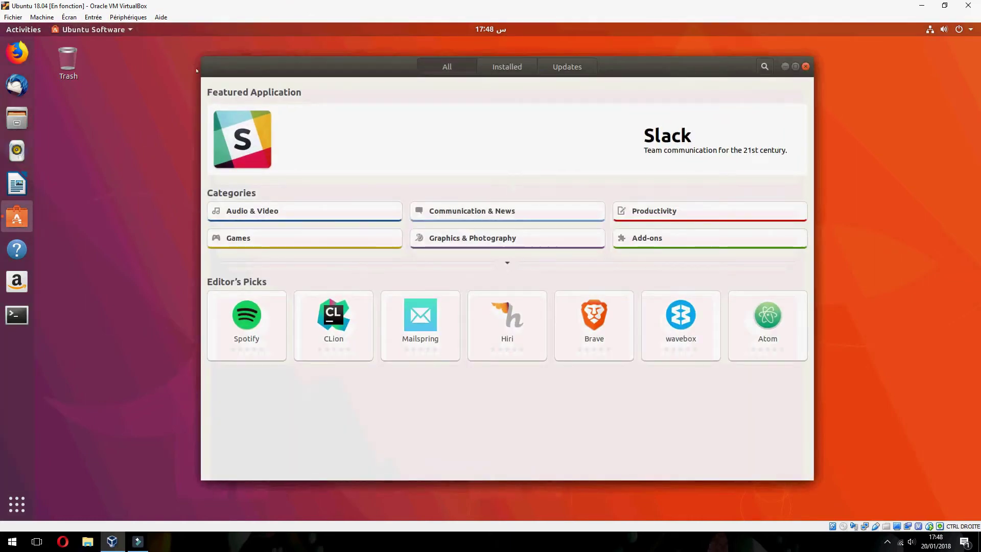
left_click(765, 67)
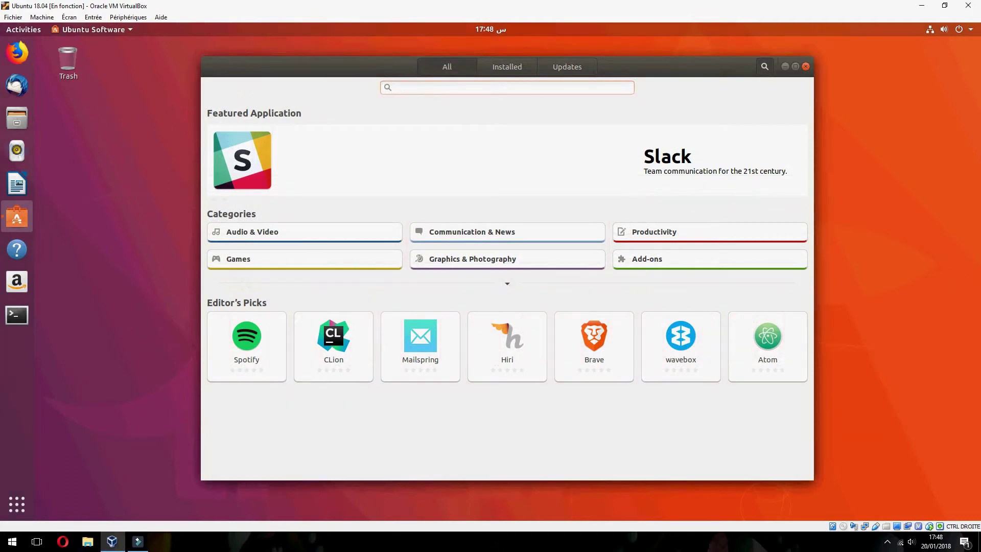
type("slack")
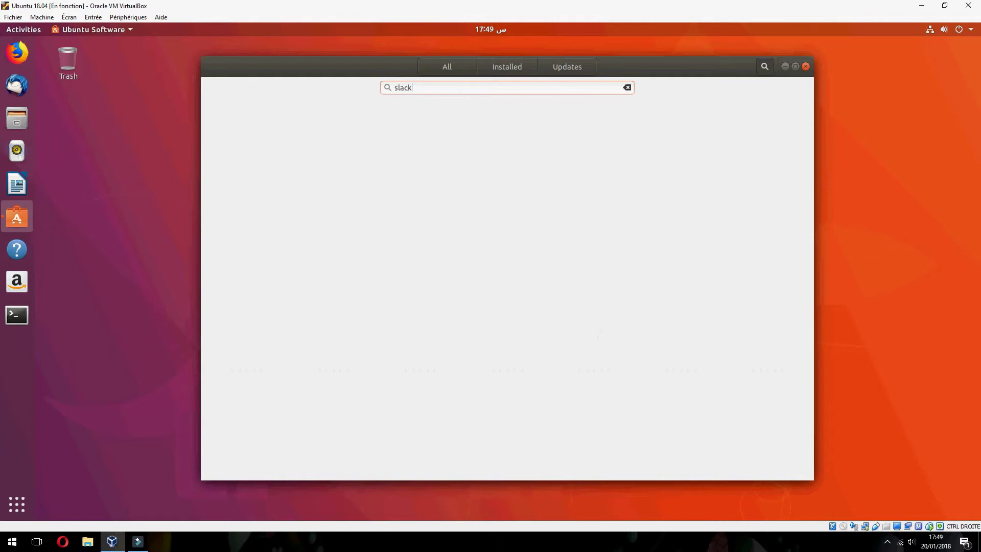
left_click(631, 88)
left_click(449, 67)
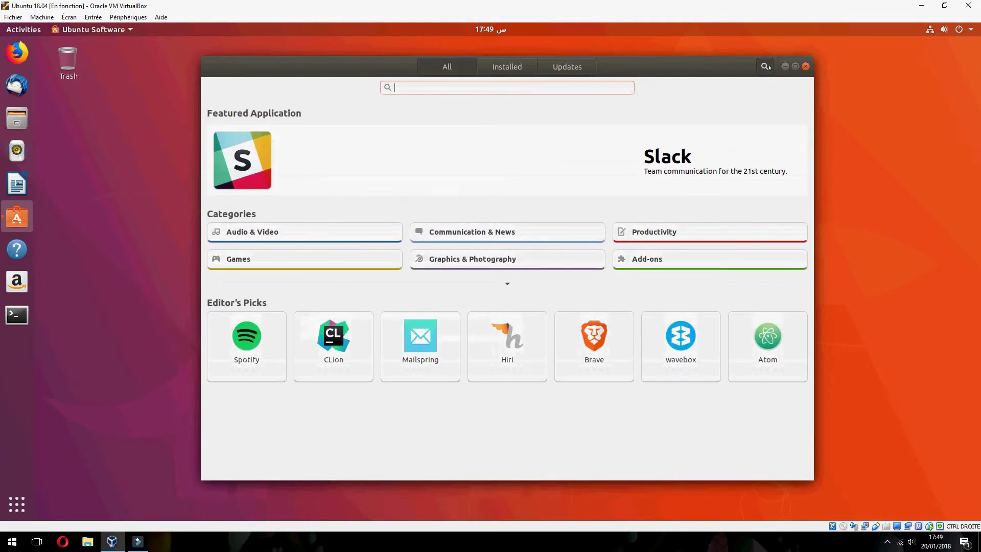
type("slac")
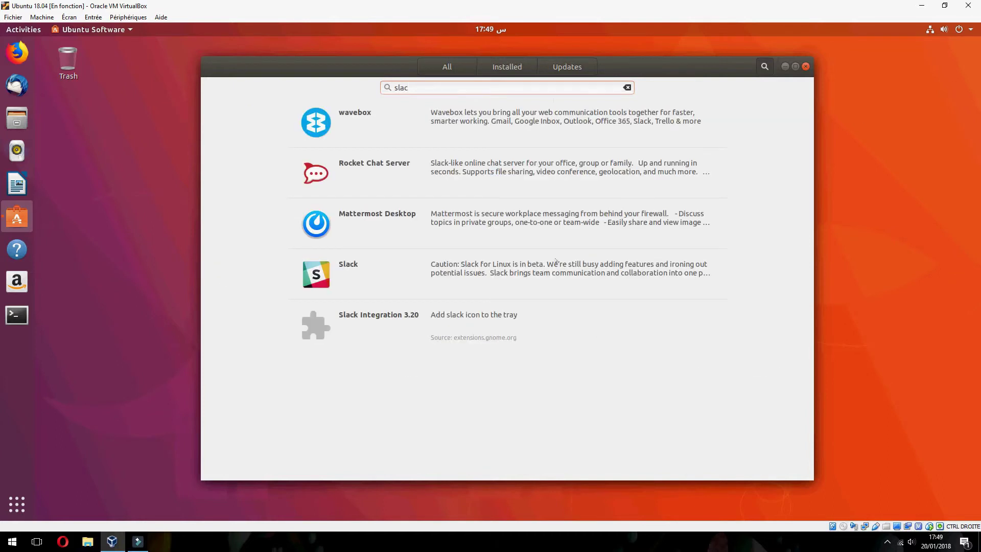
- Open the Slack result's store page and look through its details
left_click(372, 270)
scroll(406, 355, "down", 3)
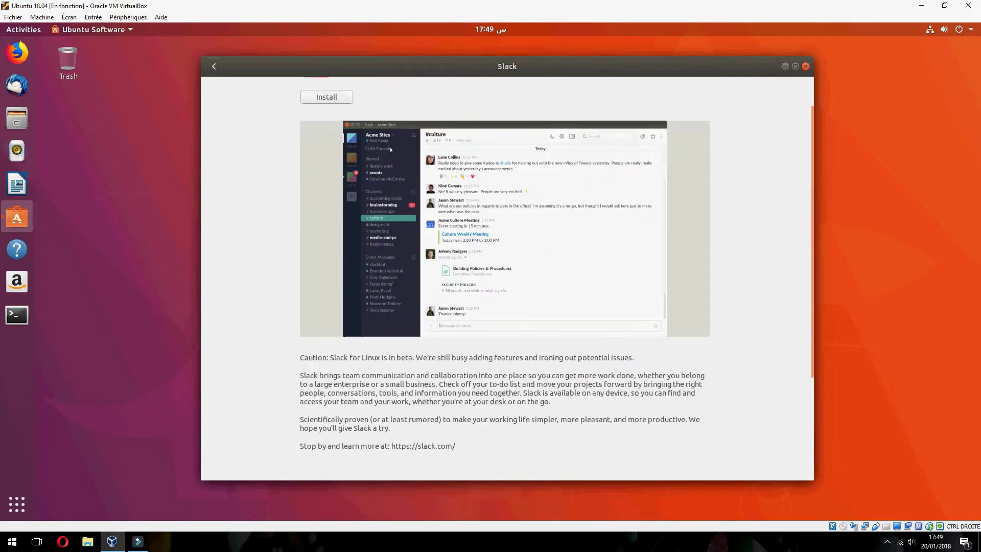
scroll(405, 356, "down", 2)
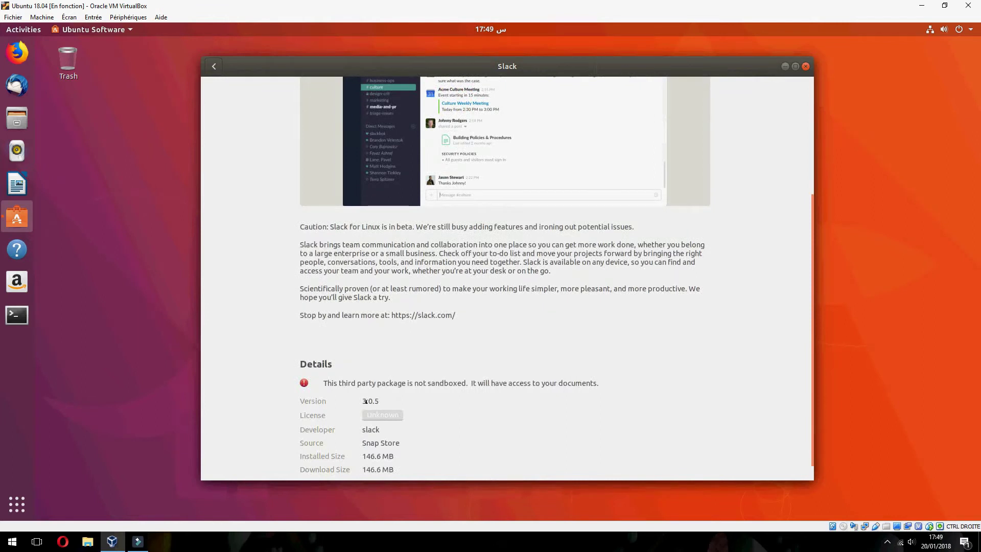
left_click_drag(360, 402, 412, 403)
scroll(412, 403, "up", 8)
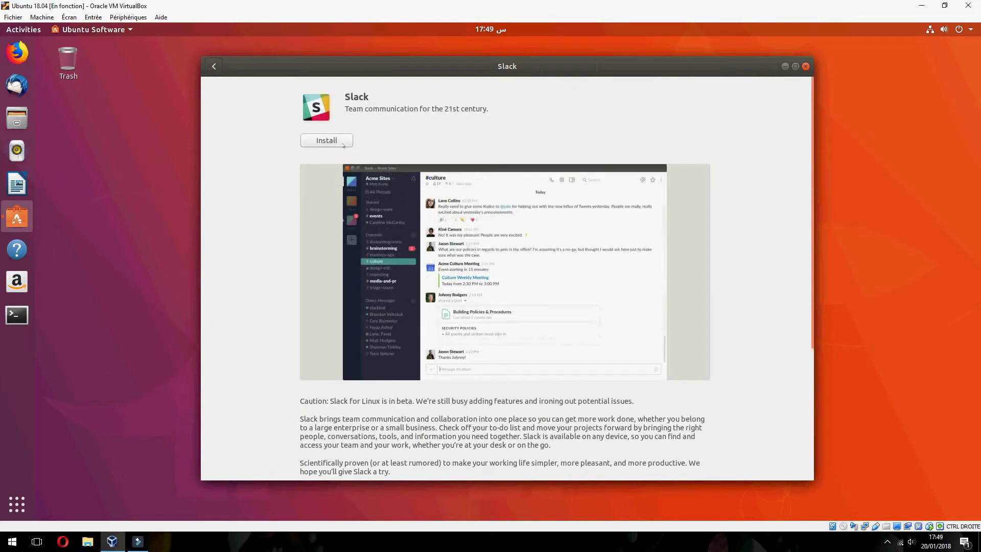
- Install Slack 3.0.5 from the Snap Store until Launch and Remove appear
left_click(343, 143)
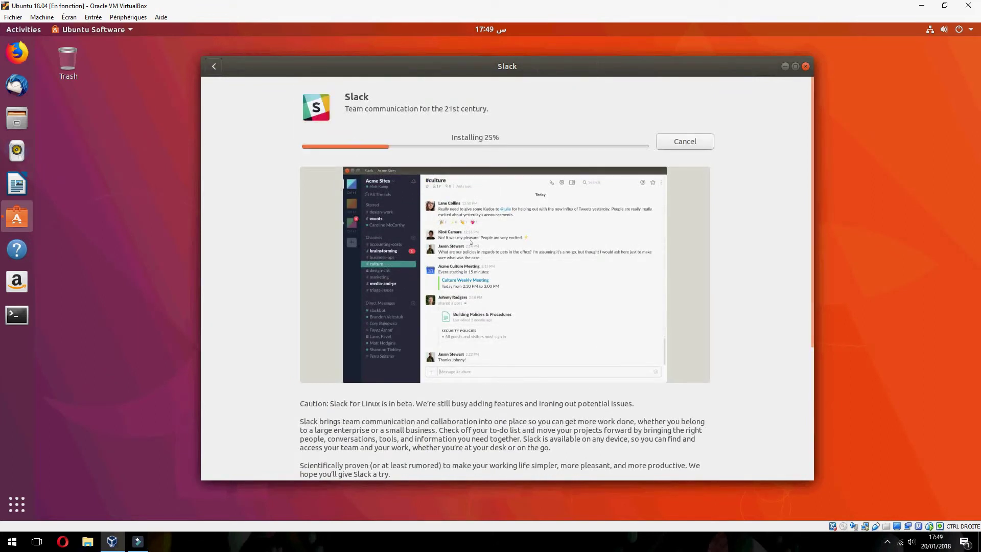
left_click(500, 548)
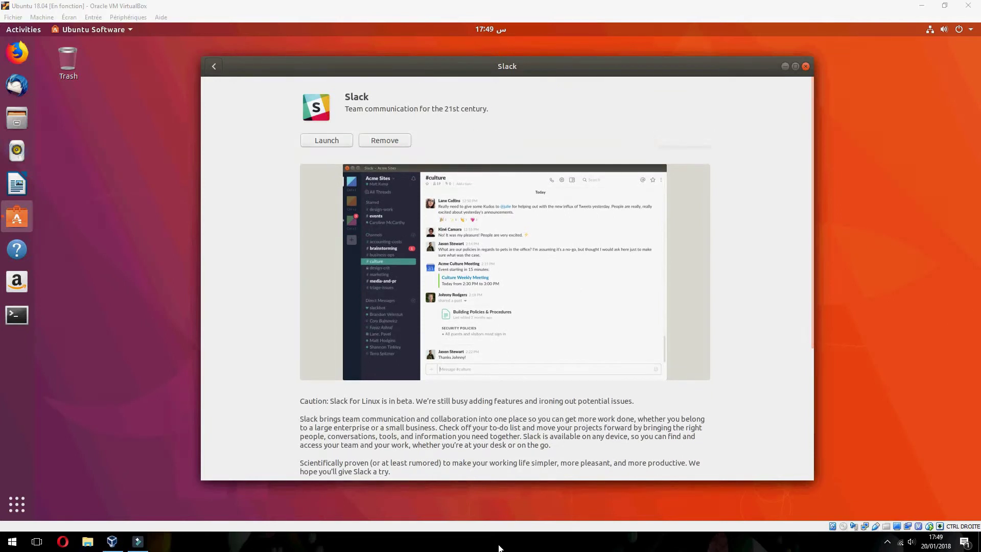
left_click(354, 134)
scroll(347, 130, "down", 5)
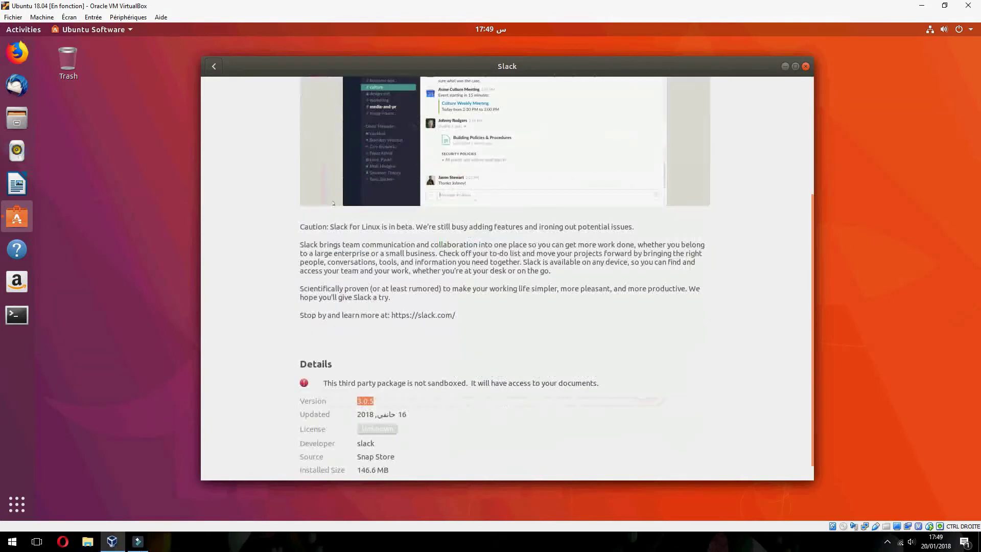
scroll(337, 125, "up", 5)
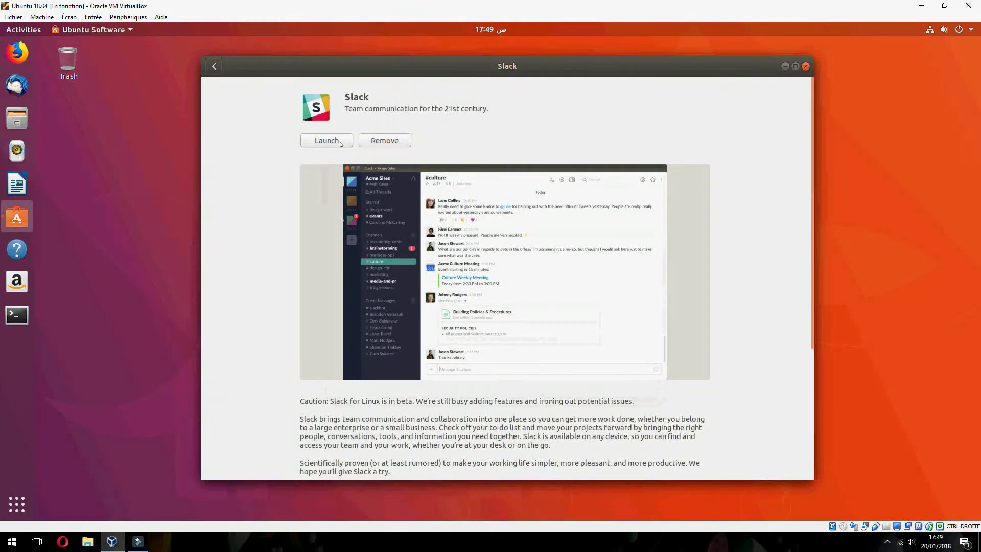
- Launch Slack, shift its window right, and browse the File and Edit menus
left_click(341, 143)
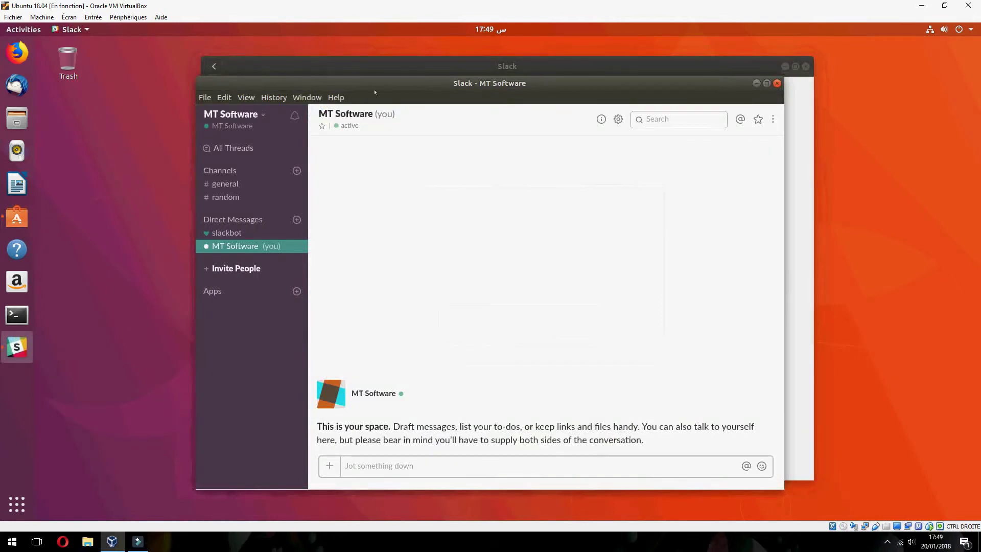
left_click_drag(375, 92, 447, 102)
left_click(277, 106)
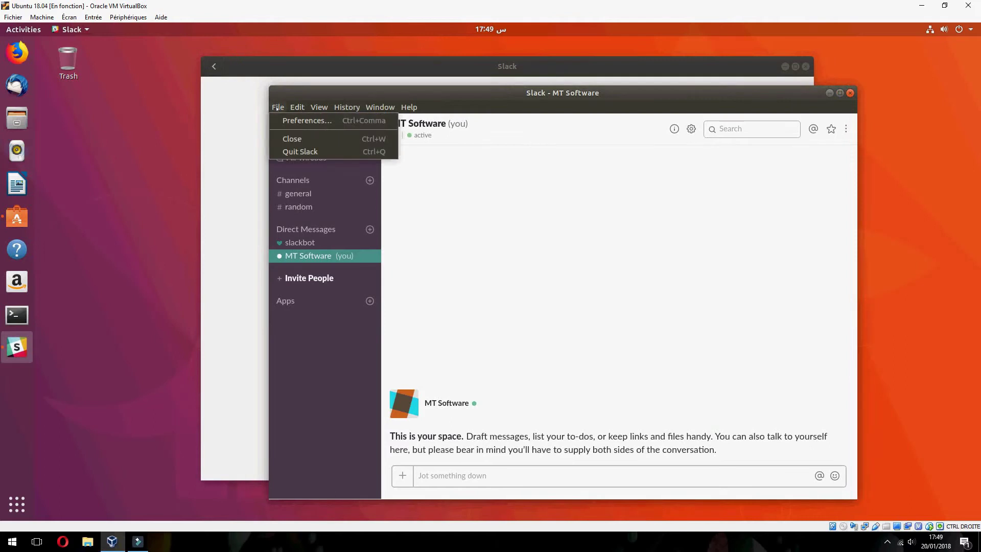
left_click(278, 107)
left_click(297, 107)
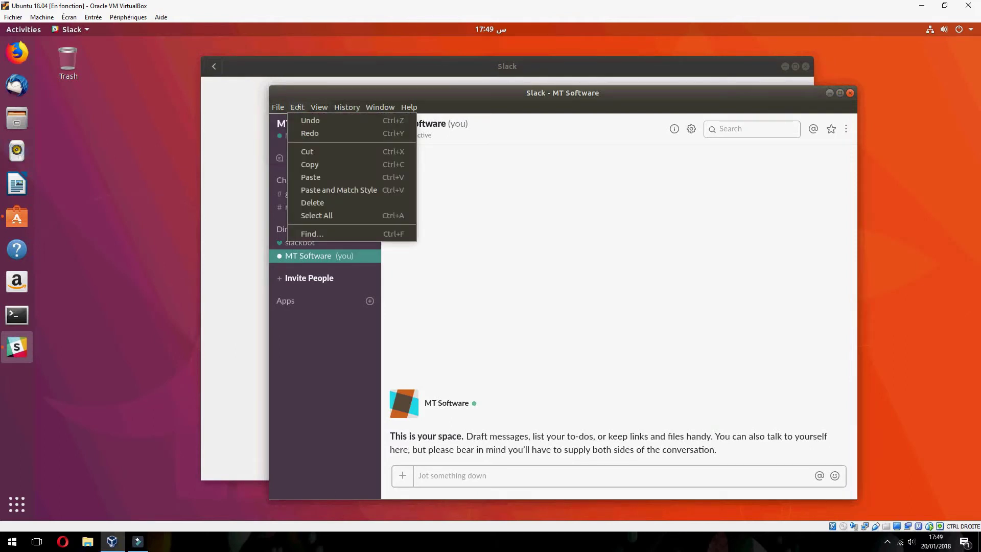
mouse_move(354, 114)
mouse_move(405, 105)
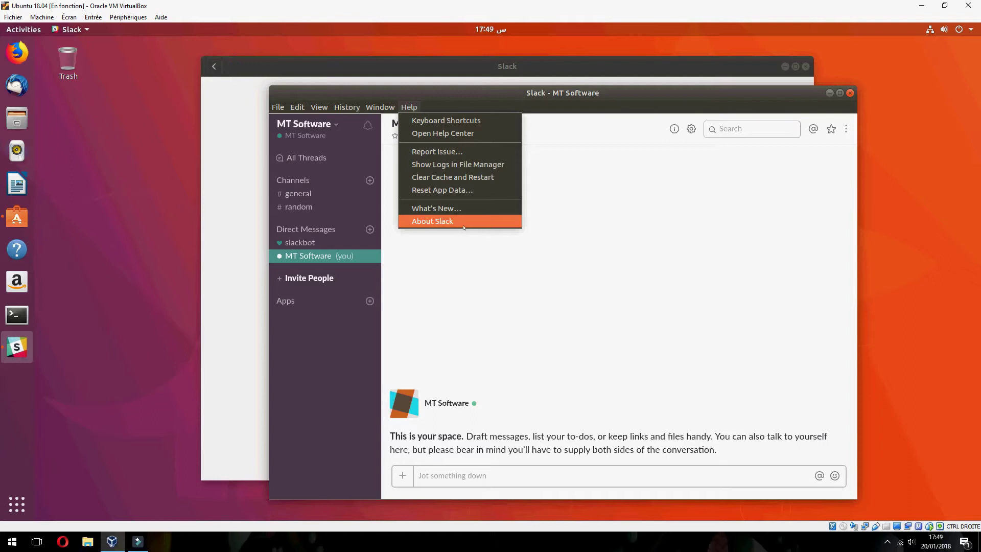
- Open the extra workspace items list, move the window left, and view conversation settings
left_click(847, 130)
left_click(847, 130)
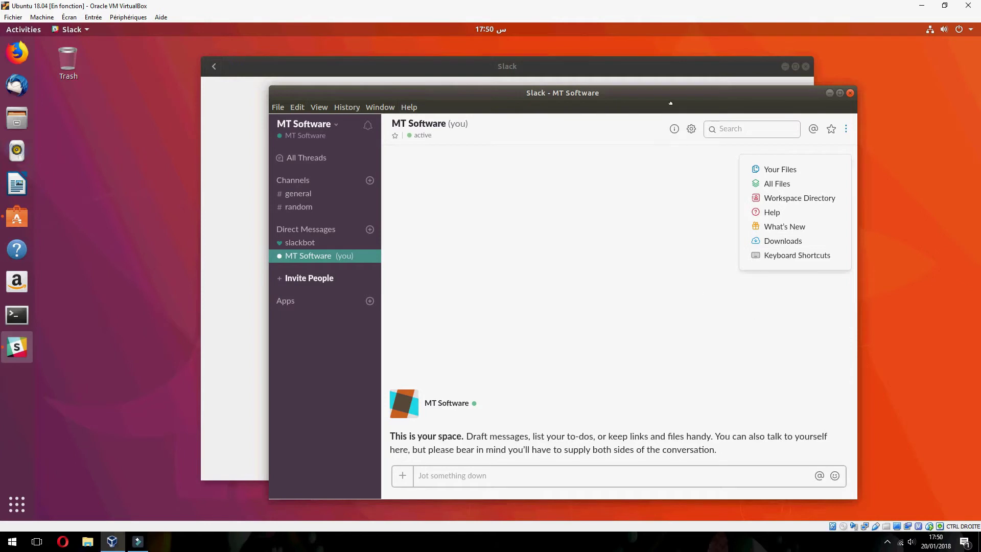
left_click_drag(670, 102, 575, 100)
left_click(596, 126)
left_click(596, 126)
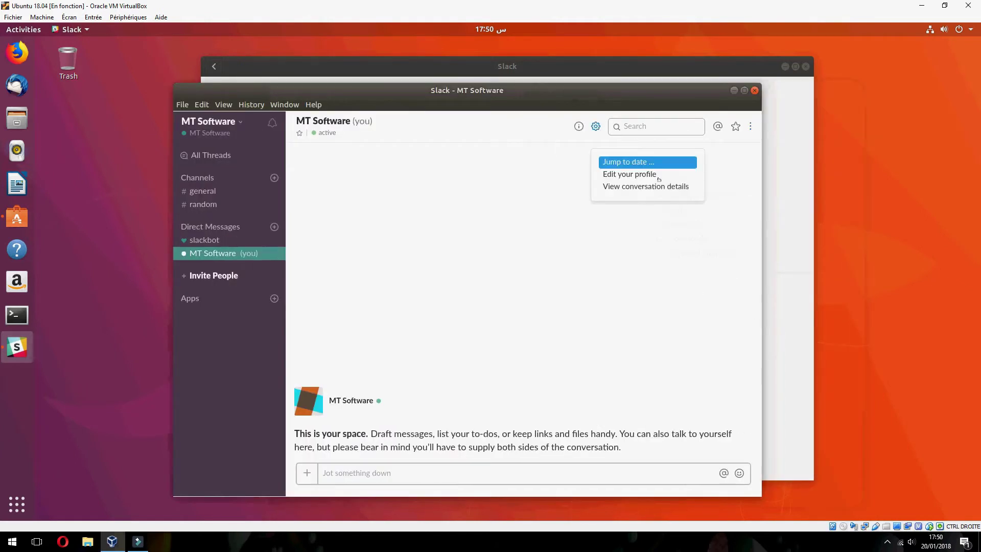
- Browse the Window and Help menus, ending with the MT Software workspace menu open
left_click(284, 104)
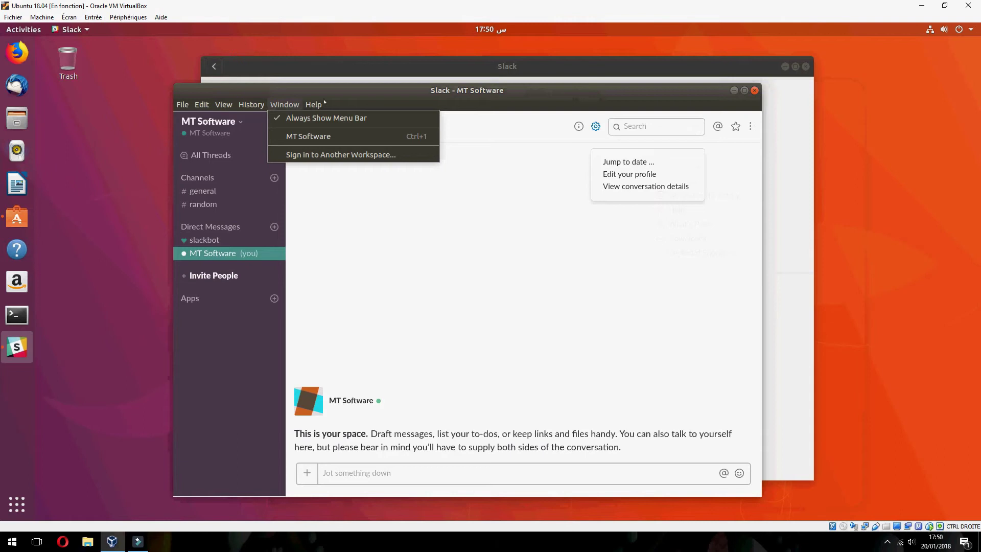
left_click(317, 105)
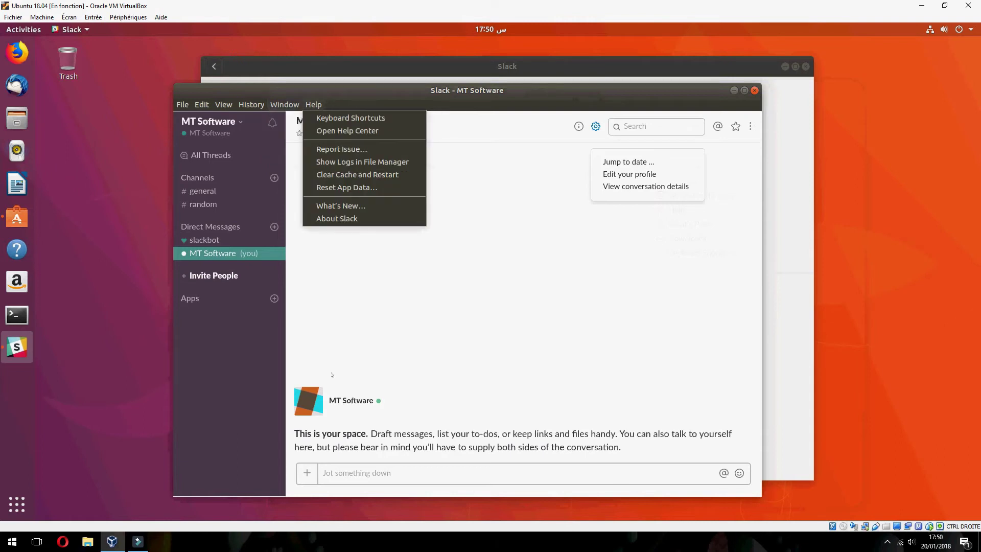
left_click(336, 546)
left_click(222, 131)
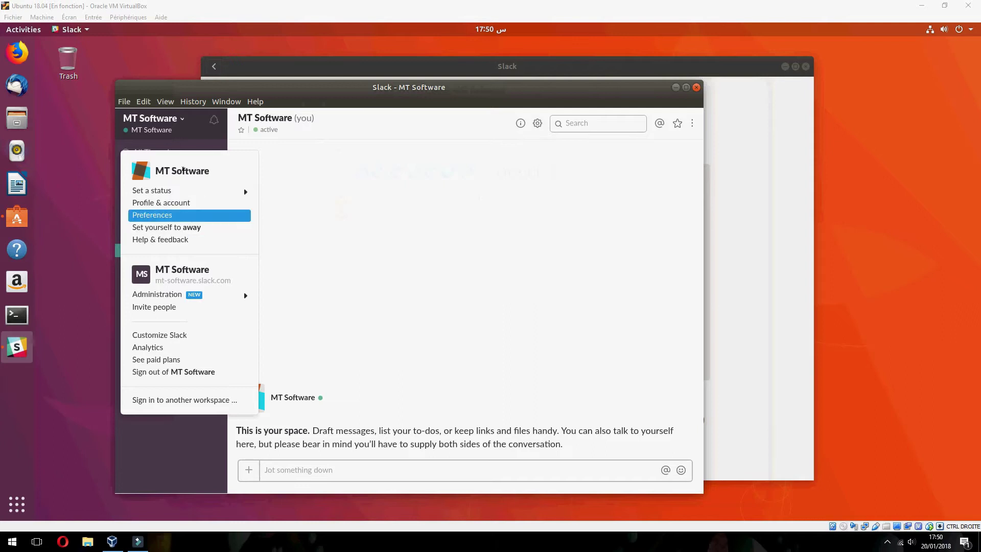
- Reopen the MT Software workspace menu and choose 'Sign out of MT Software'
left_click(200, 107)
left_click(189, 121)
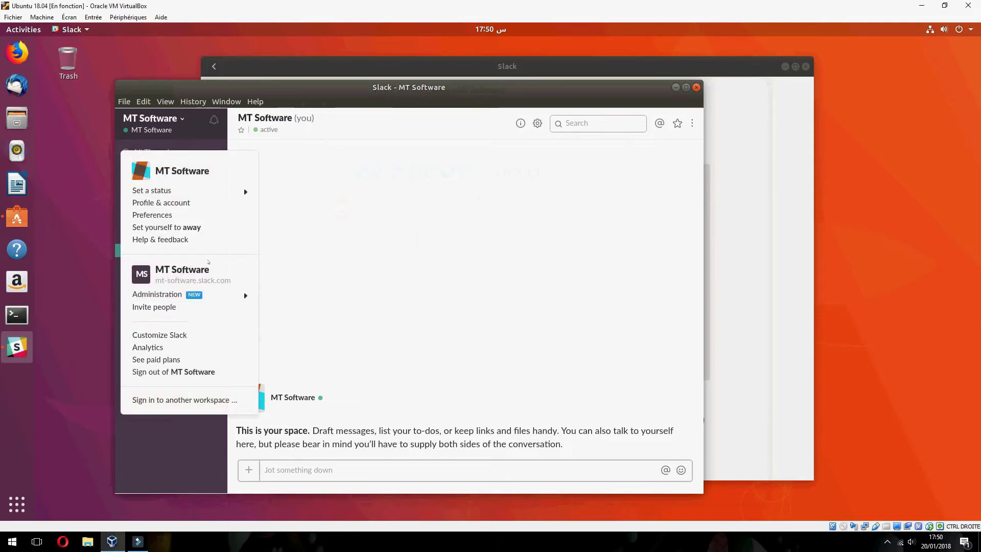
mouse_move(148, 192)
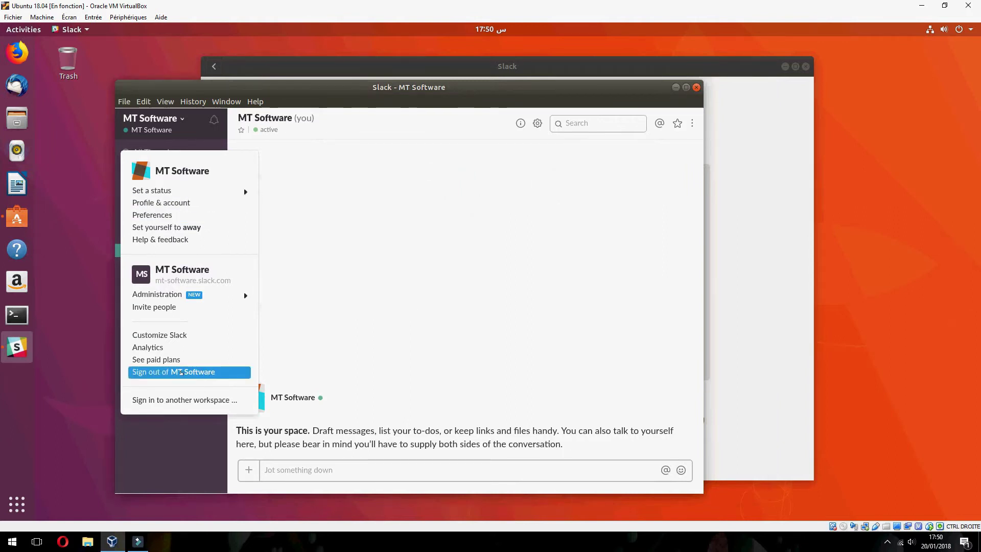
left_click(181, 372)
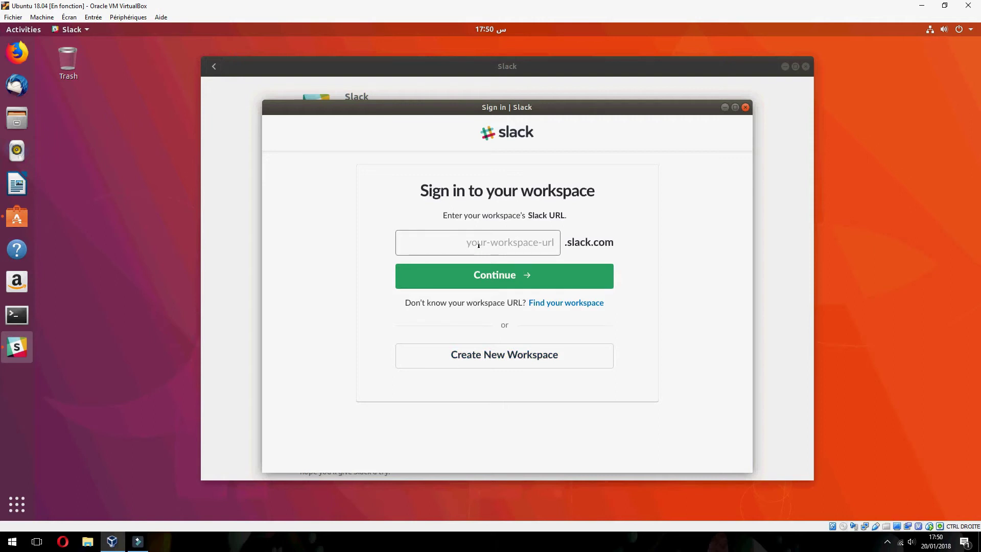
- Enter workspace 'mt-software', then the account email and password, and attempt to sign in
type("mt-software")
left_click(499, 283)
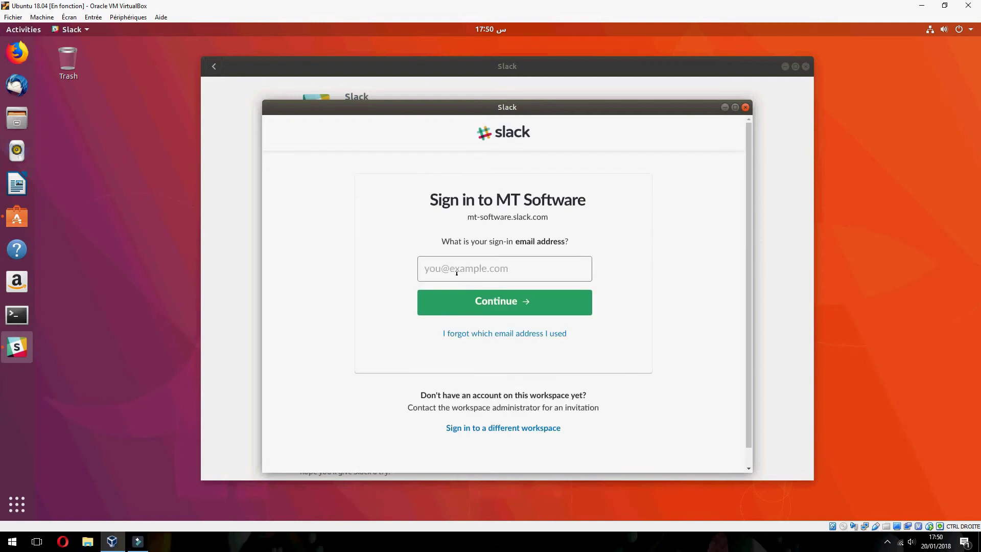
left_click(504, 309)
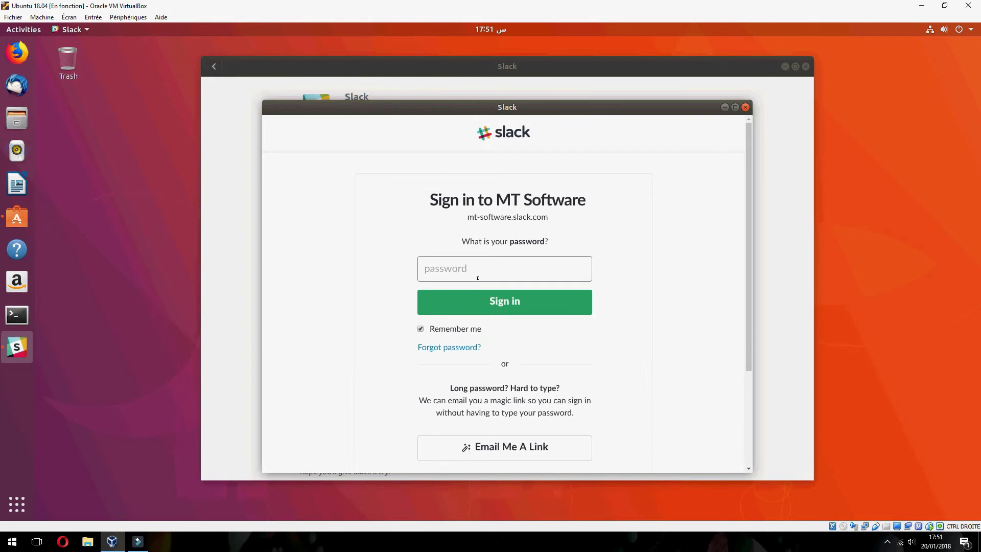
type("******")
left_click(534, 301)
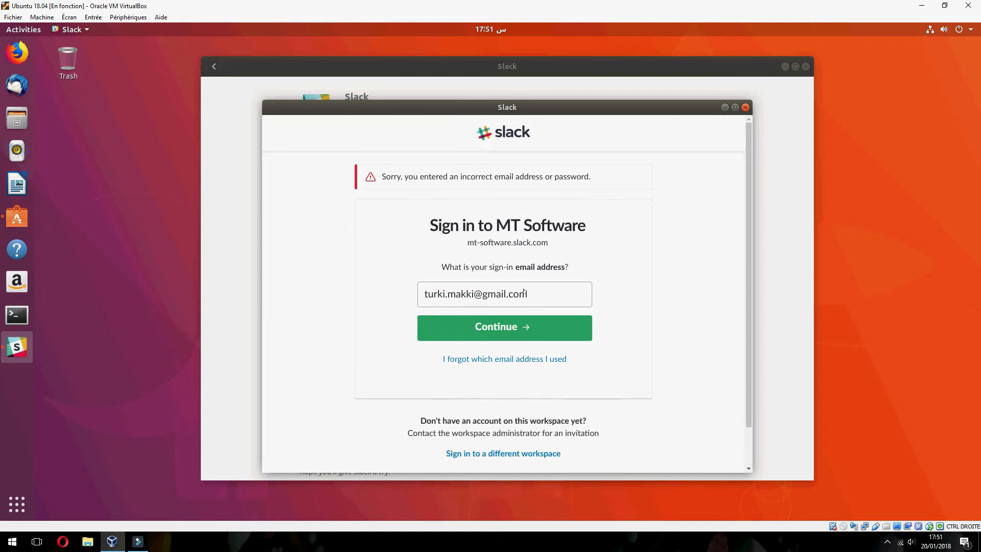
- Retry the password with the same email address, which is rejected again
key("Return")
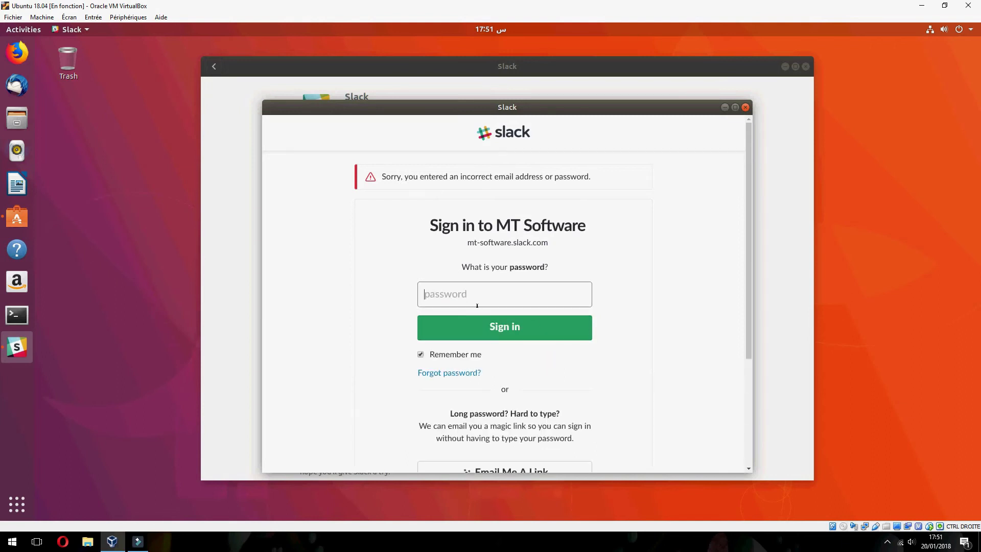
type("******")
key("Return")
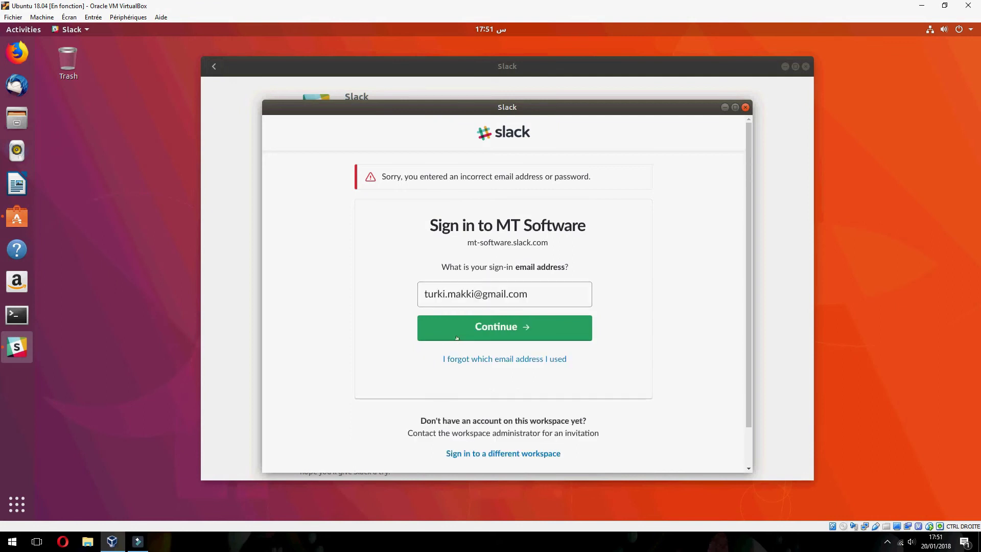
left_click(457, 338)
left_click(436, 302)
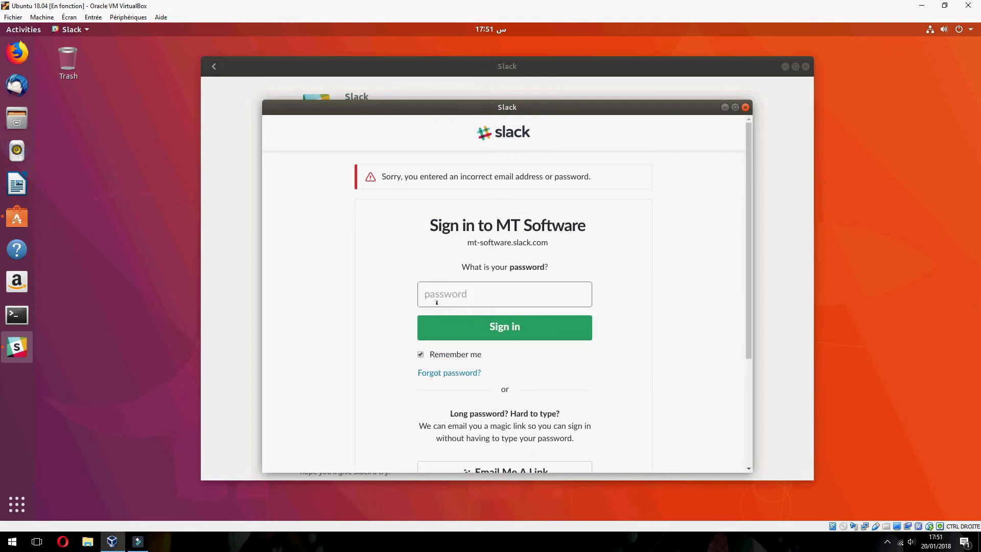
type("******")
left_click(526, 327)
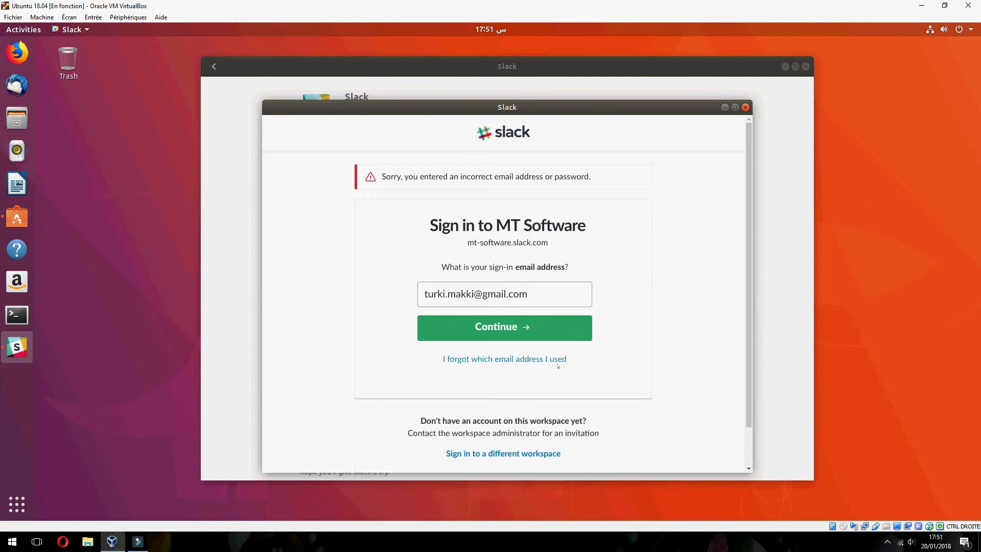
- Delete the extra letter from the email address and sign in with the password
left_click(463, 297)
key("BackSpace")
left_click(495, 328)
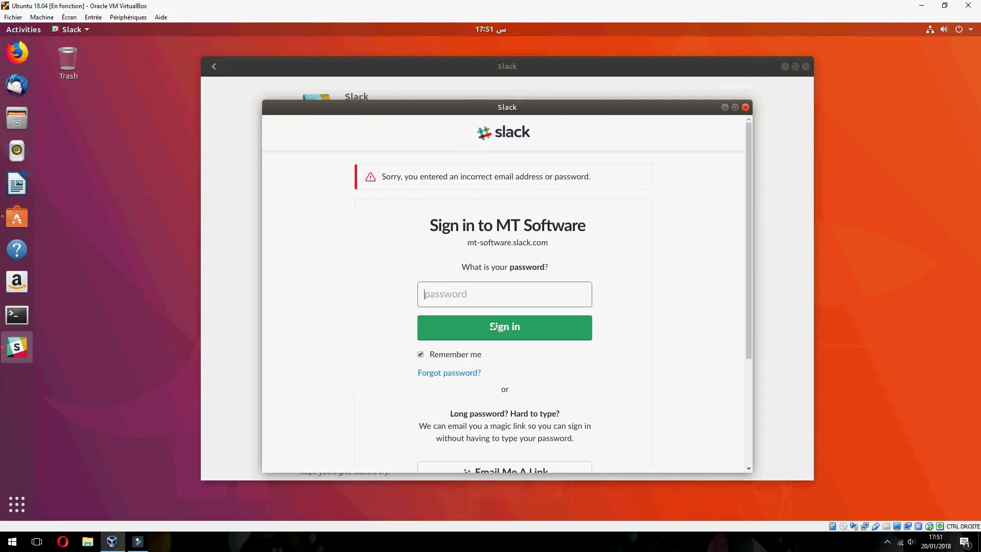
type("••••••")
left_click(519, 338)
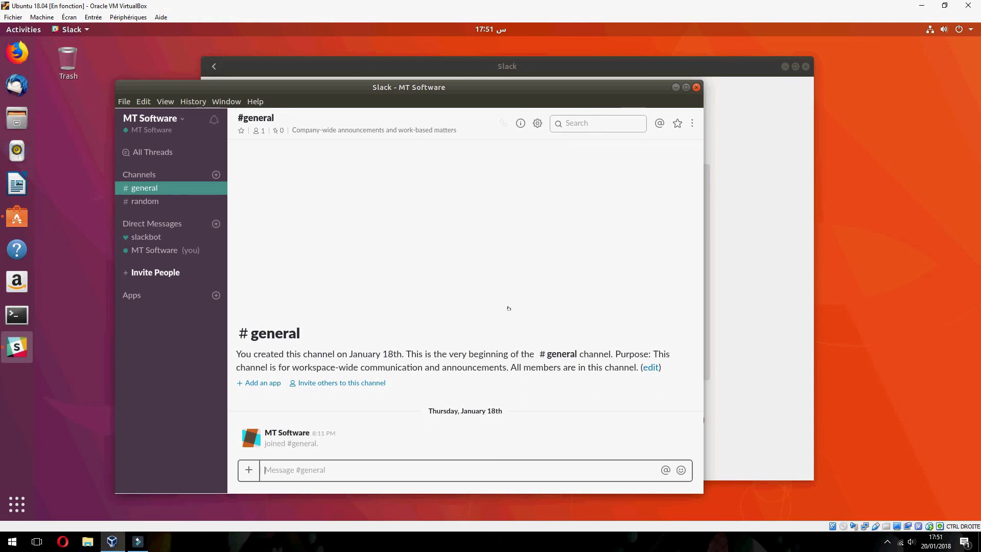
- Let sign-in complete so #general shows its creation notice and January 18th join message
left_click(342, 550)
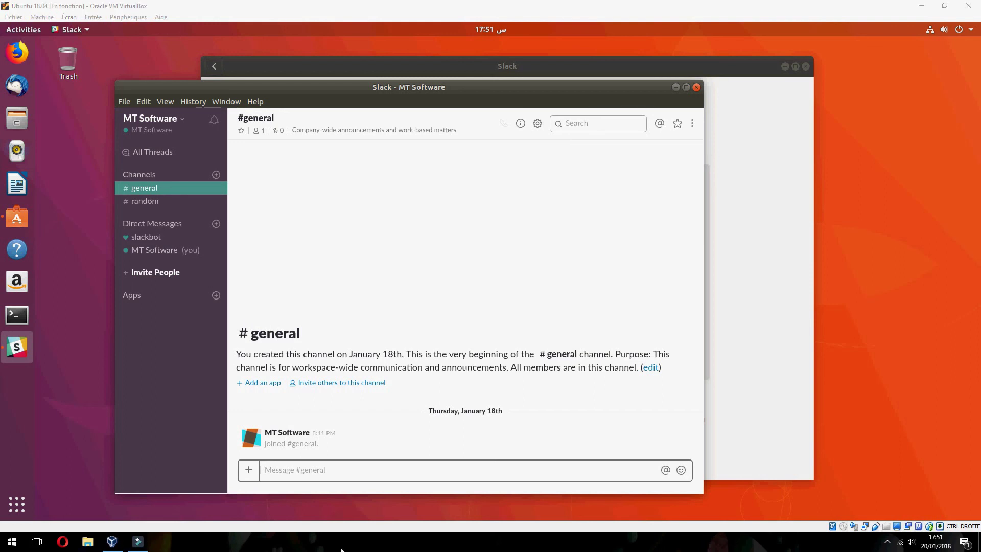